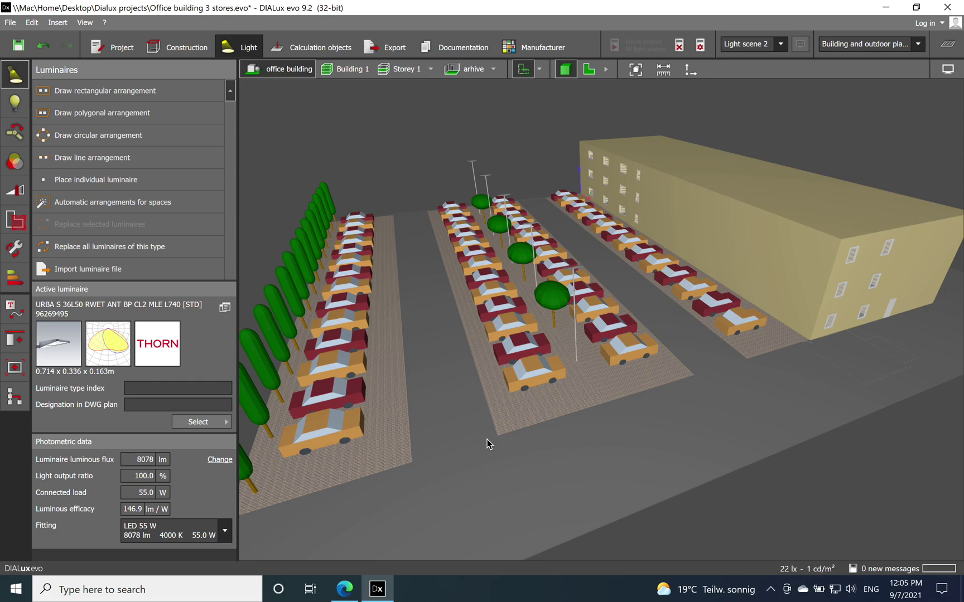
Step: Show the site in floor plan view and display the plan of Storey 1
{"action": "left_click_drag", "start_coordinate": [462, 423], "coordinate": [578, 424]}
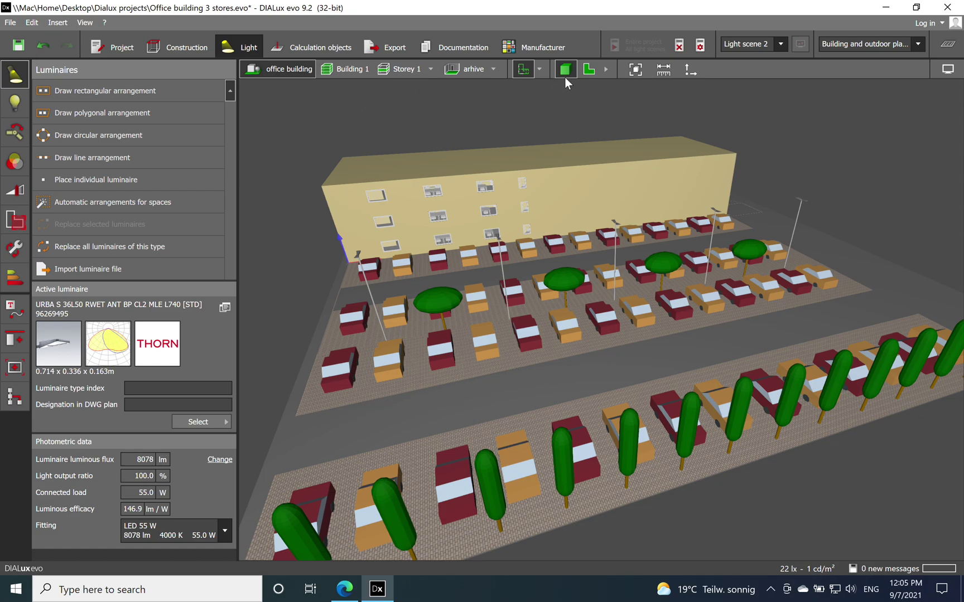
{"action": "left_click", "coordinate": [589, 69]}
{"action": "scroll", "coordinate": [530, 220], "scroll_direction": "up", "scroll_amount": 5}
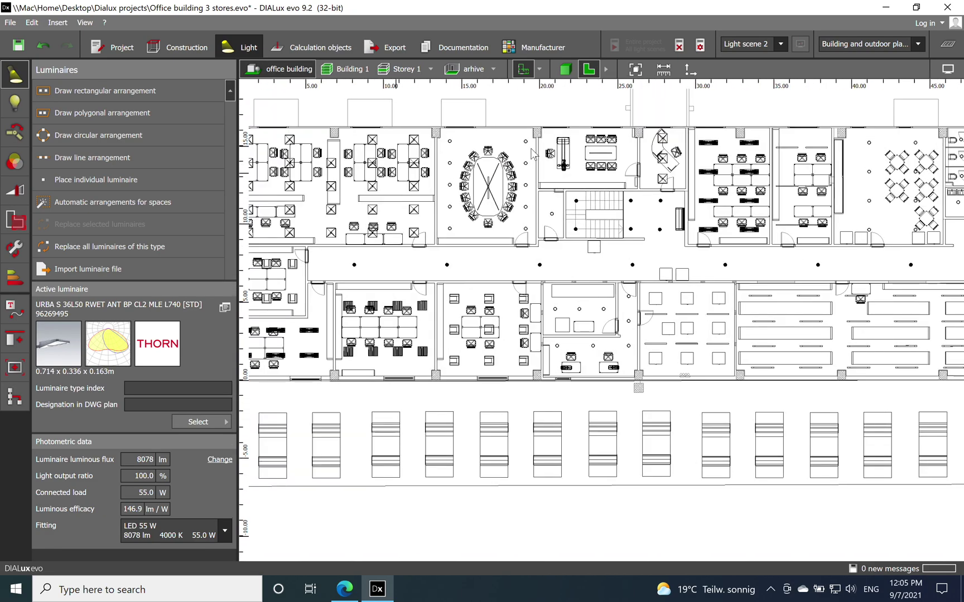
{"action": "left_click", "coordinate": [397, 69]}
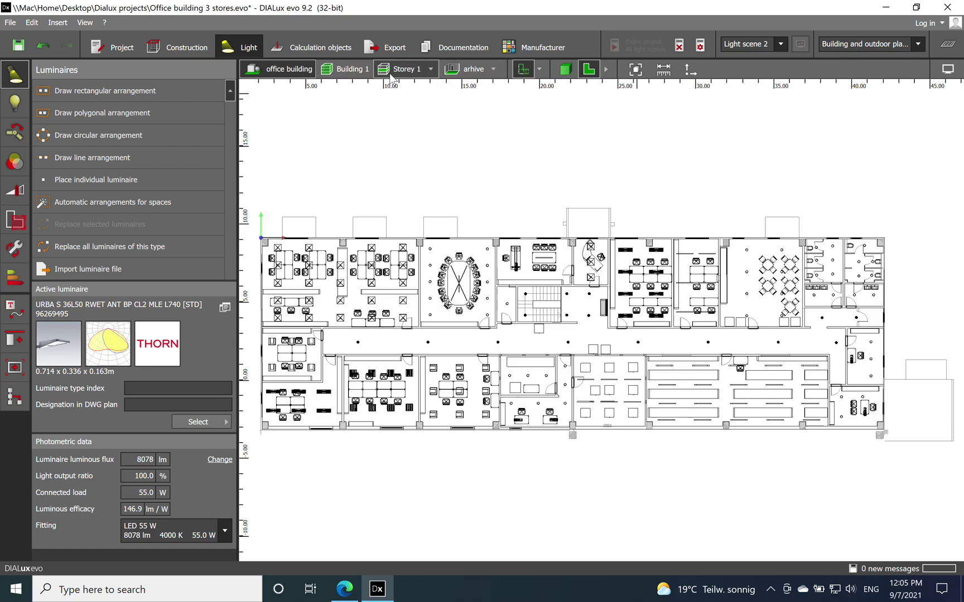
Step: Show Storey 1 in 3D and examine its furnished rooms and luminaires from several angles
{"action": "left_click", "coordinate": [564, 76]}
{"action": "right_click_drag", "start_coordinate": [619, 453], "coordinate": [573, 413]}
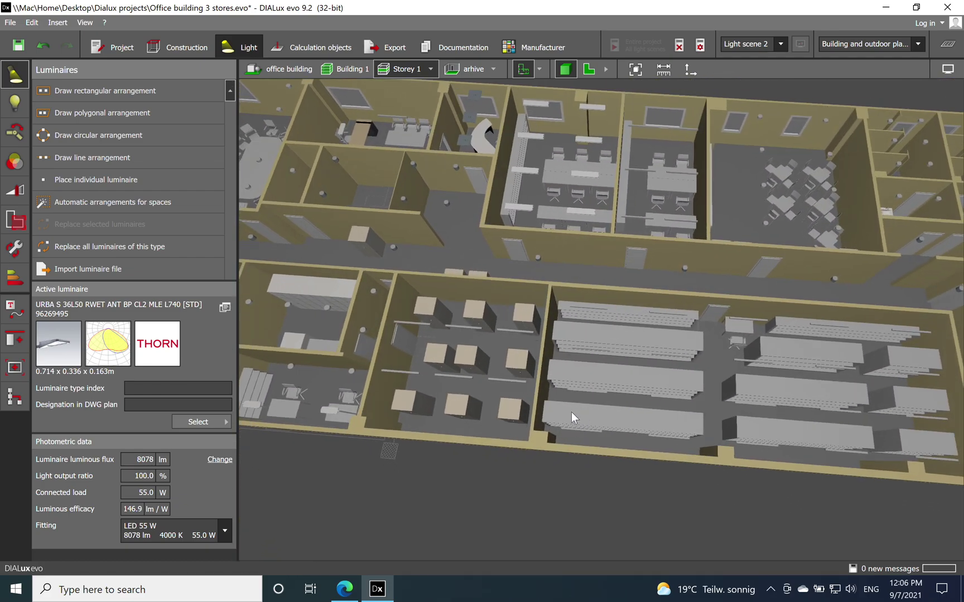
{"action": "right_click_drag", "start_coordinate": [670, 332], "coordinate": [817, 311]}
{"action": "scroll", "coordinate": [774, 292], "scroll_direction": "down", "scroll_amount": 3}
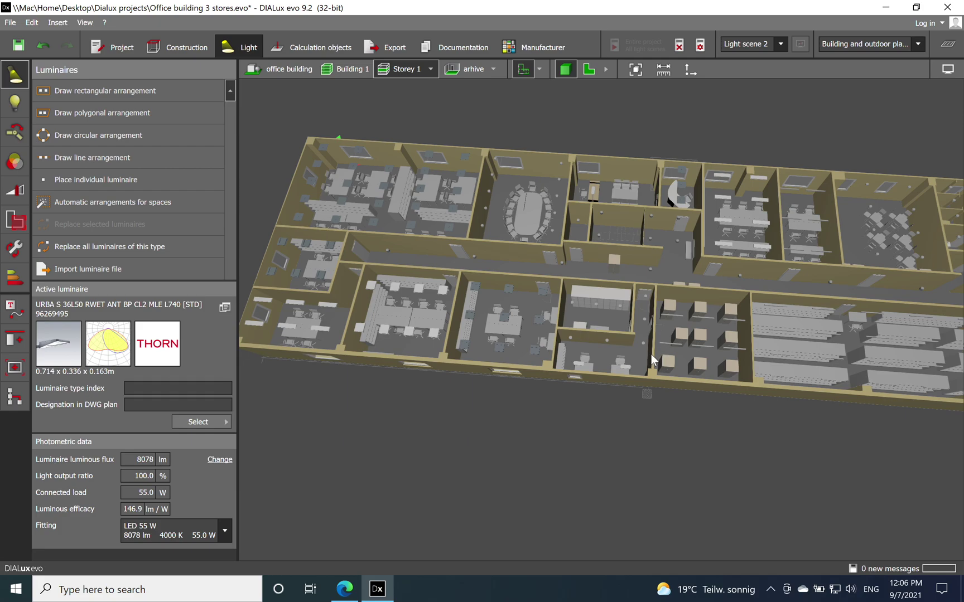
{"action": "right_click_drag", "start_coordinate": [658, 357], "coordinate": [702, 321]}
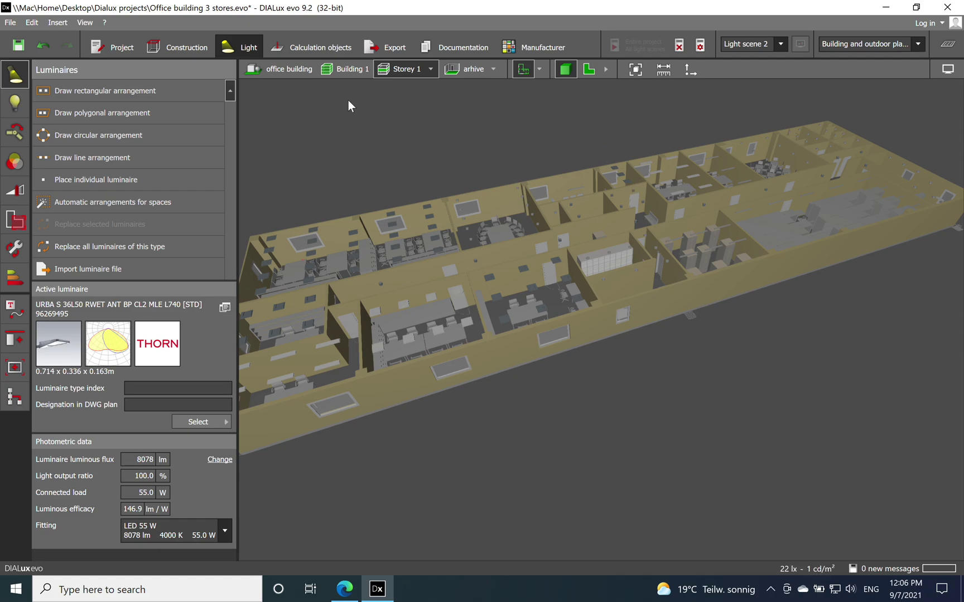
Step: Return to the office building site and examine the parking rows, trees and lamp posts in 3D
{"action": "left_click", "coordinate": [287, 67]}
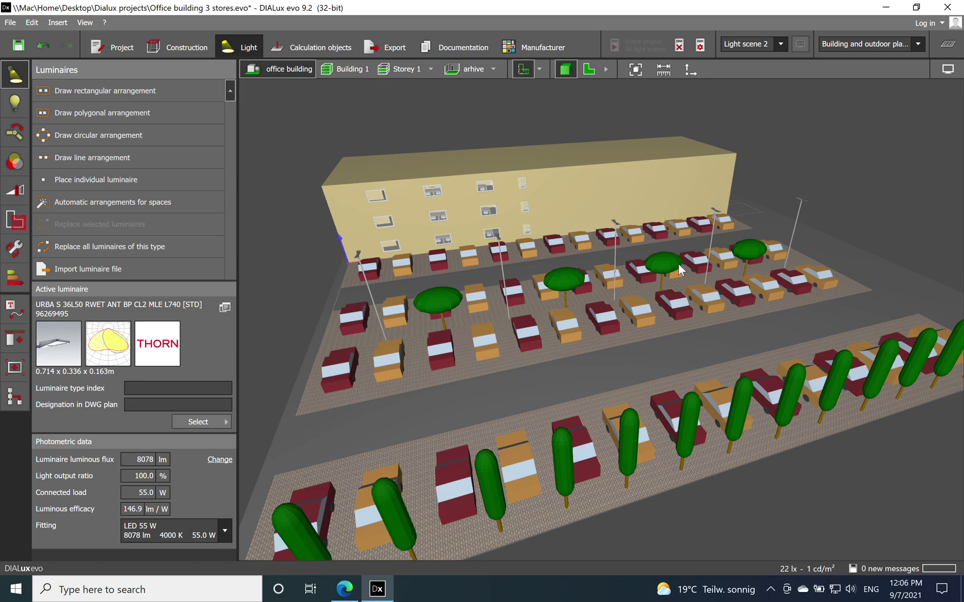
{"action": "middle_click_drag", "start_coordinate": [863, 293], "coordinate": [715, 315]}
{"action": "middle_click_drag", "start_coordinate": [663, 234], "coordinate": [739, 230]}
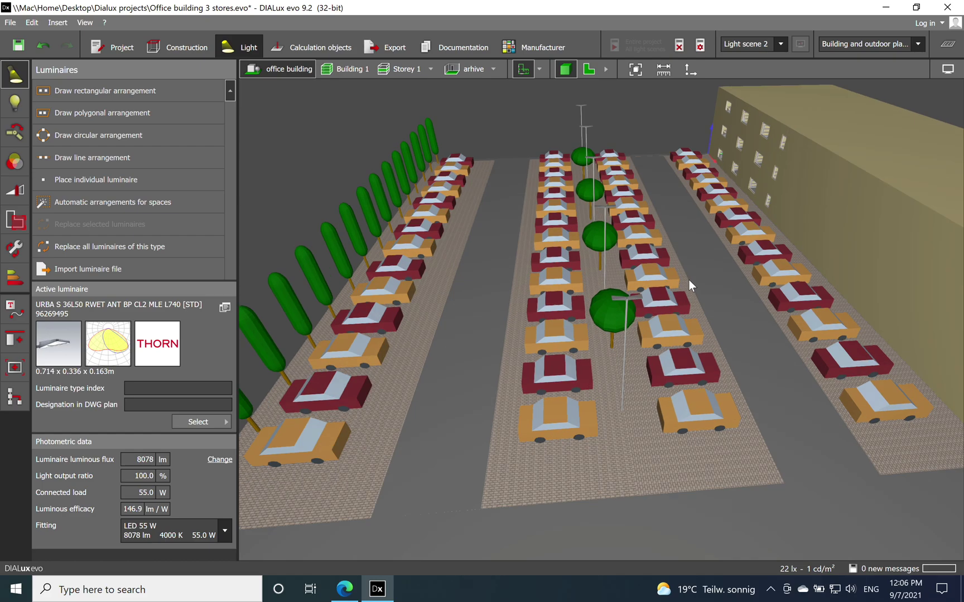
{"action": "middle_click_drag", "start_coordinate": [564, 420], "coordinate": [622, 420]}
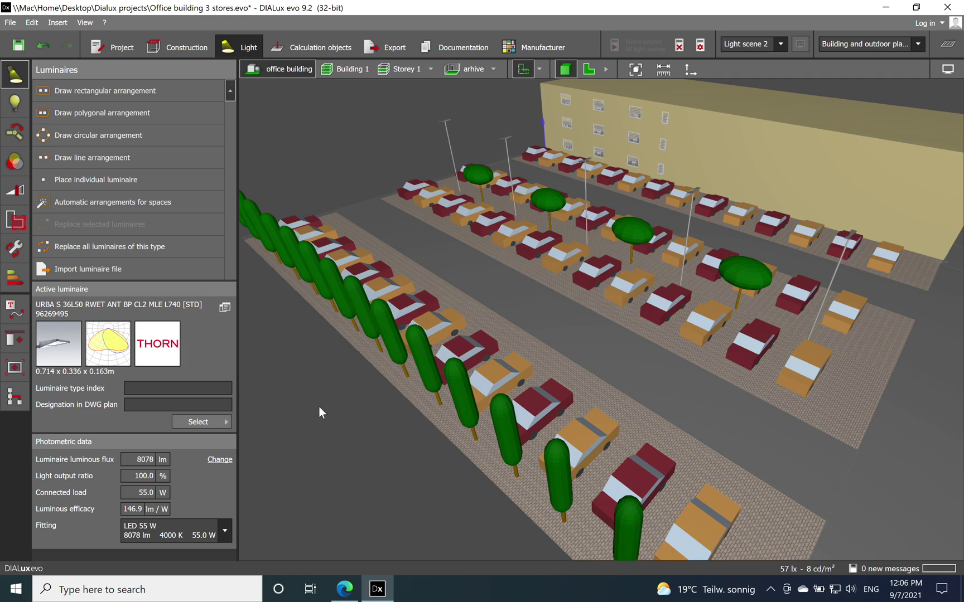
{"action": "middle_click_drag", "start_coordinate": [858, 261], "coordinate": [699, 417]}
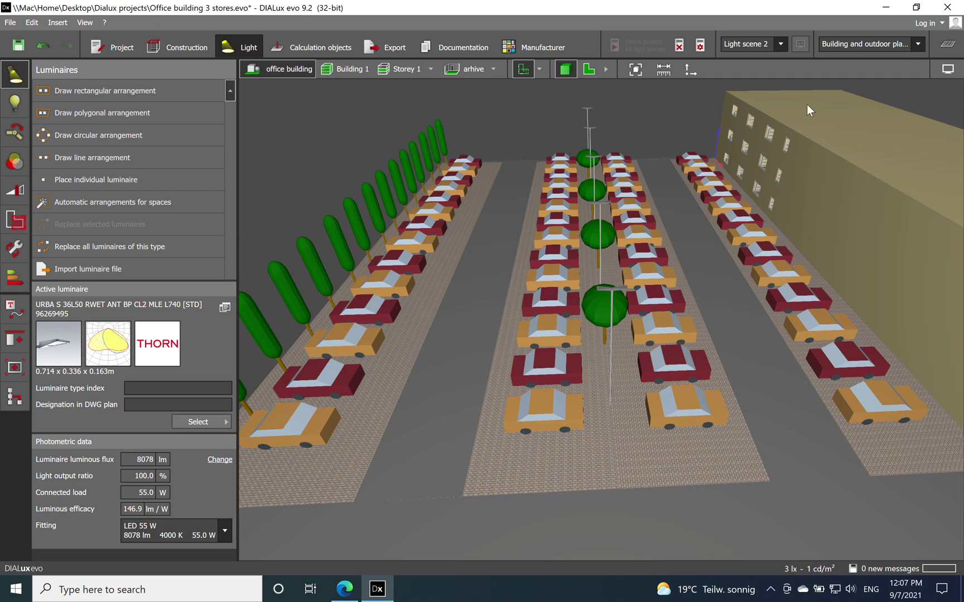
Step: Select the calculation surface covering the parking lot and check its illuminance in the results overview
{"action": "left_click", "coordinate": [324, 48]}
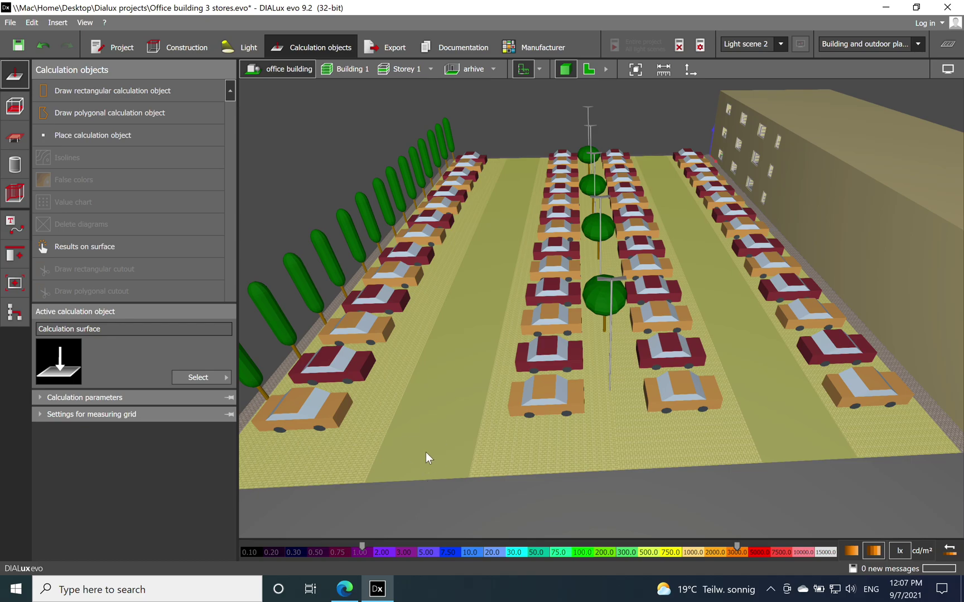
{"action": "left_click", "coordinate": [421, 487]}
{"action": "left_click_drag", "start_coordinate": [421, 487], "coordinate": [440, 499]}
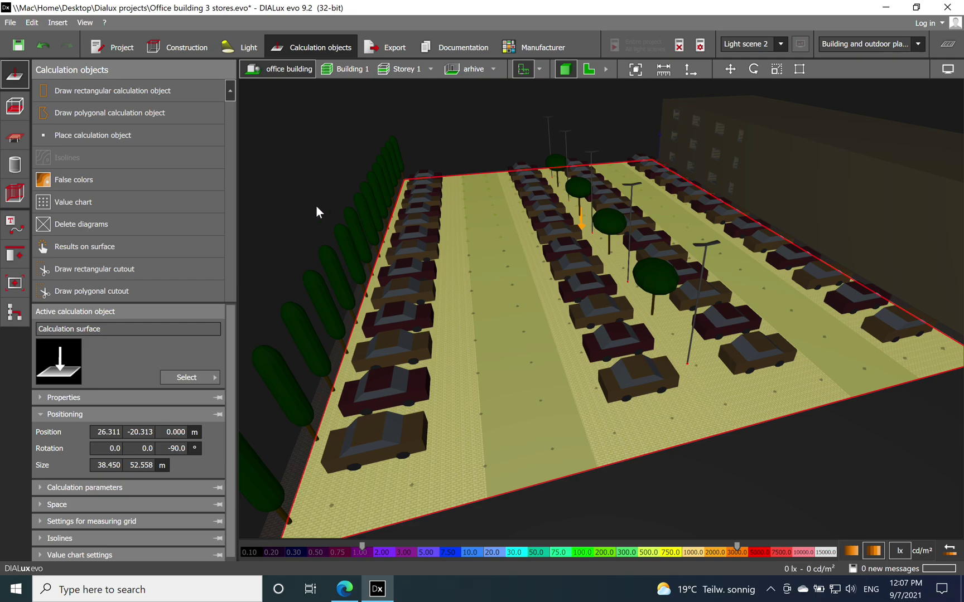
{"action": "left_click", "coordinate": [947, 45]}
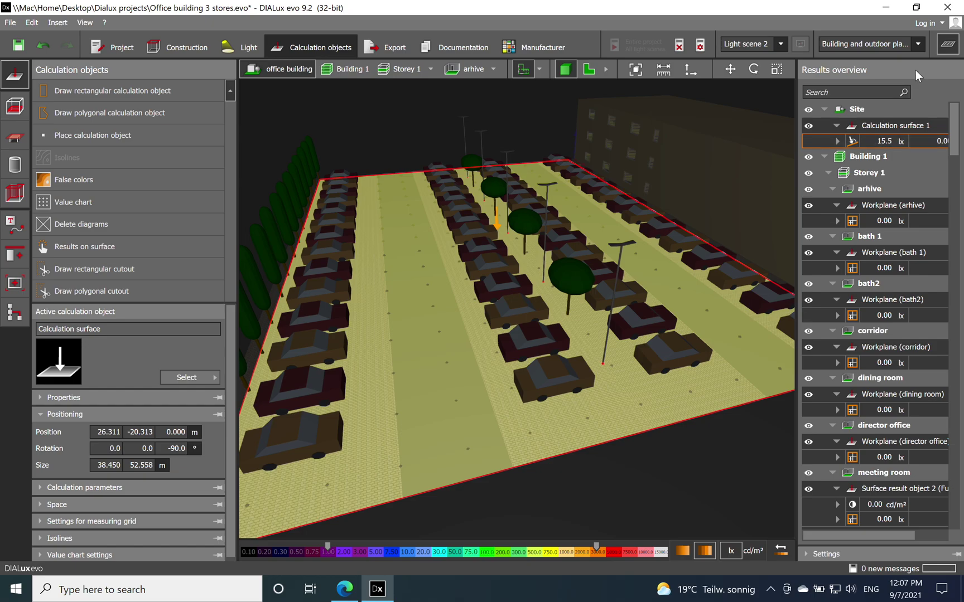
{"action": "left_click", "coordinate": [949, 43]}
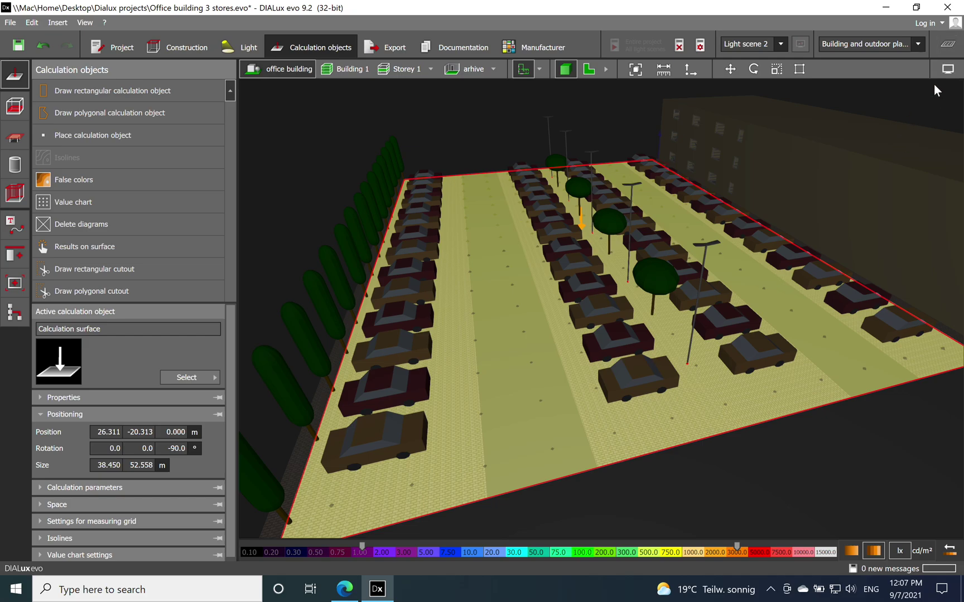
Step: Return to the lighting tools and display the site's light distribution in false colours
{"action": "left_click", "coordinate": [233, 47]}
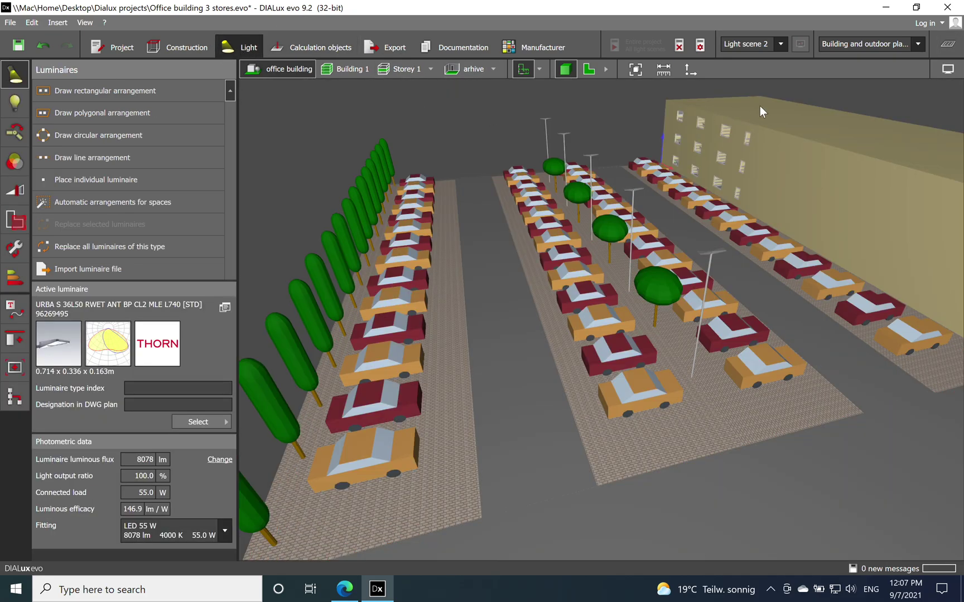
{"action": "left_click", "coordinate": [939, 71]}
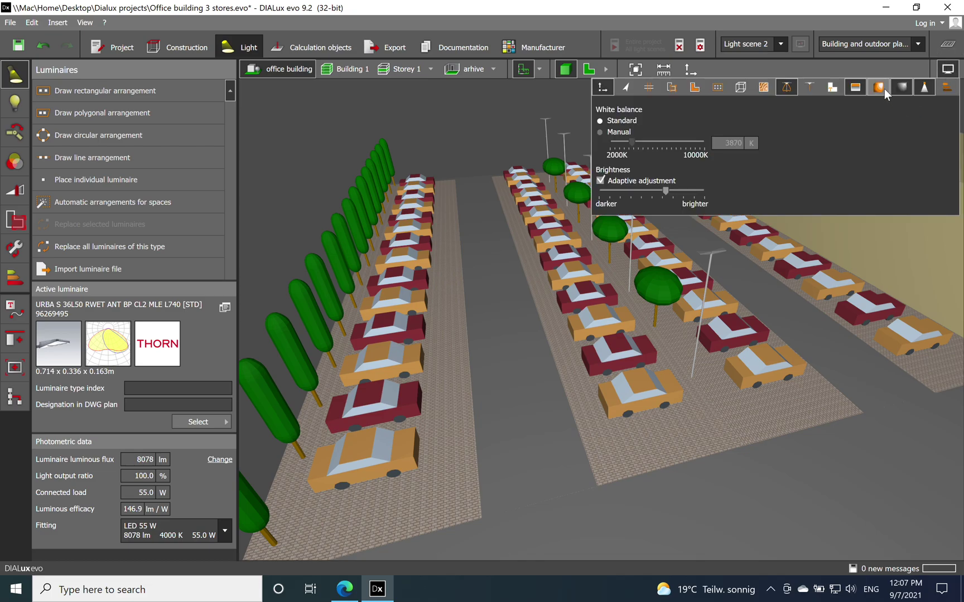
{"action": "left_click", "coordinate": [885, 89]}
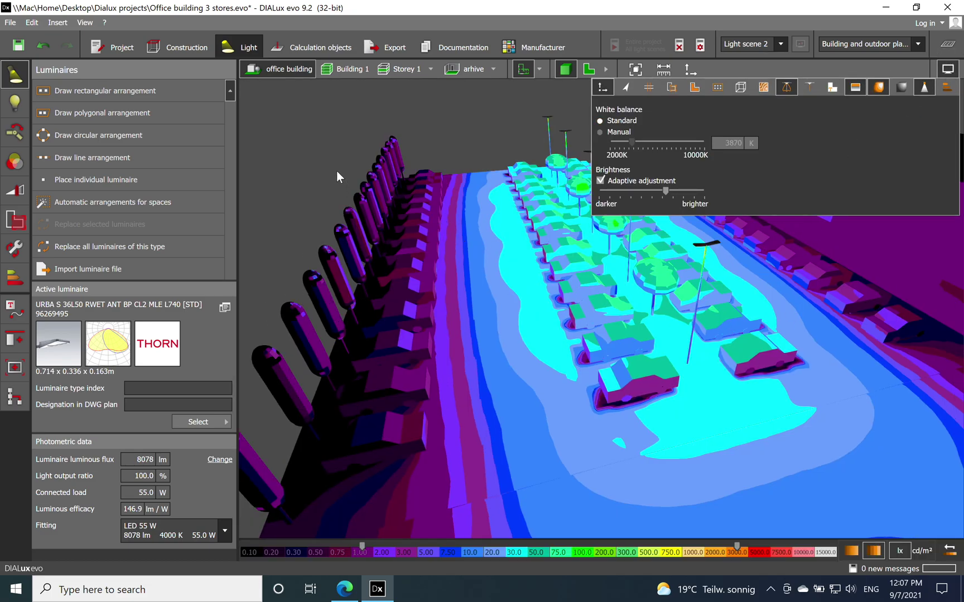
{"action": "left_click", "coordinate": [336, 172]}
Step: Examine the false-colour light distribution over the parking rows, driveways and building facade from several angles
{"action": "right_click_drag", "start_coordinate": [335, 165], "coordinate": [386, 215]}
{"action": "right_click_drag", "start_coordinate": [652, 467], "coordinate": [630, 489]}
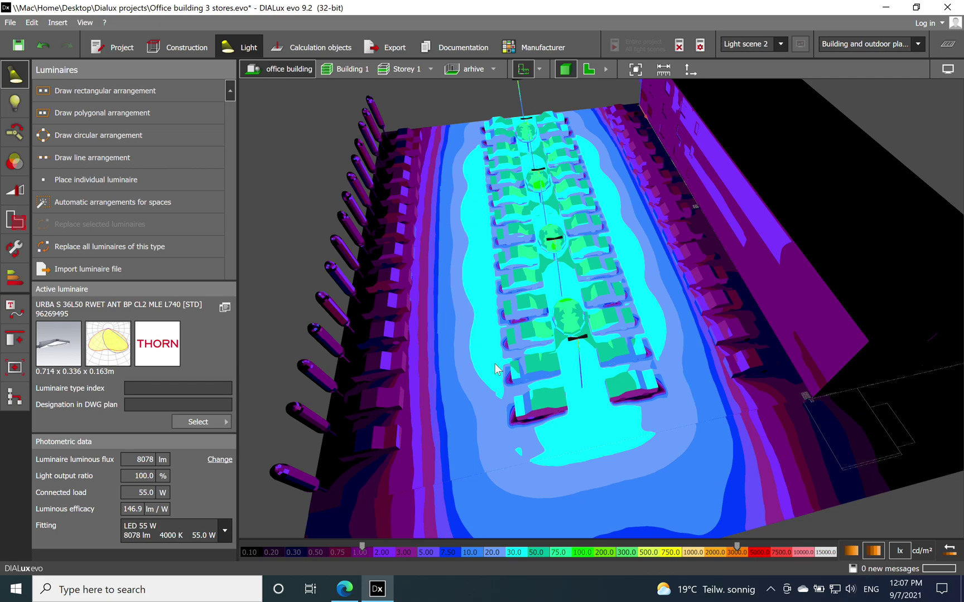
{"action": "right_click_drag", "start_coordinate": [501, 288], "coordinate": [624, 271]}
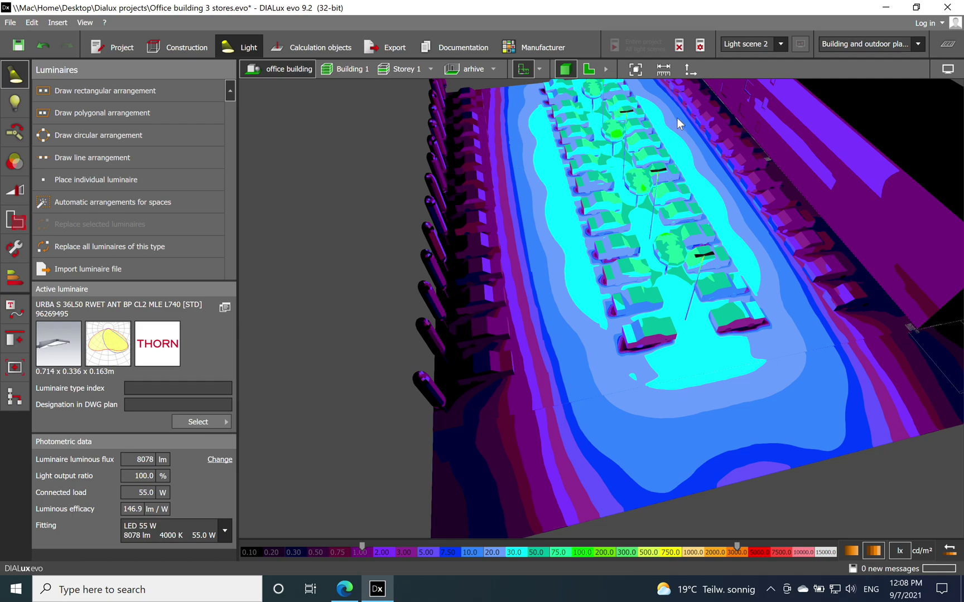
{"action": "right_click_drag", "start_coordinate": [759, 286], "coordinate": [777, 276]}
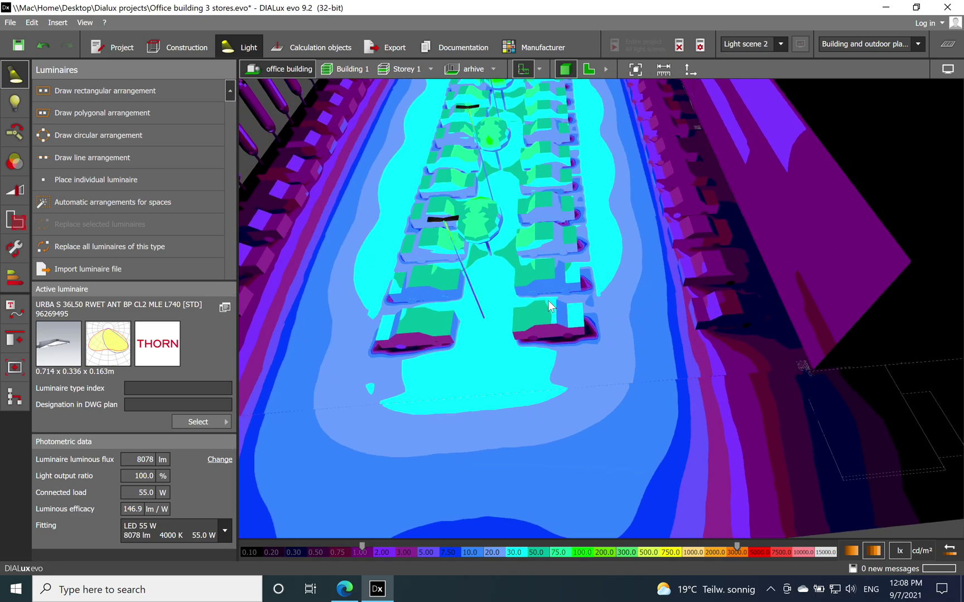
{"action": "right_click_drag", "start_coordinate": [548, 301], "coordinate": [447, 148]}
{"action": "right_click_drag", "start_coordinate": [360, 225], "coordinate": [357, 201]}
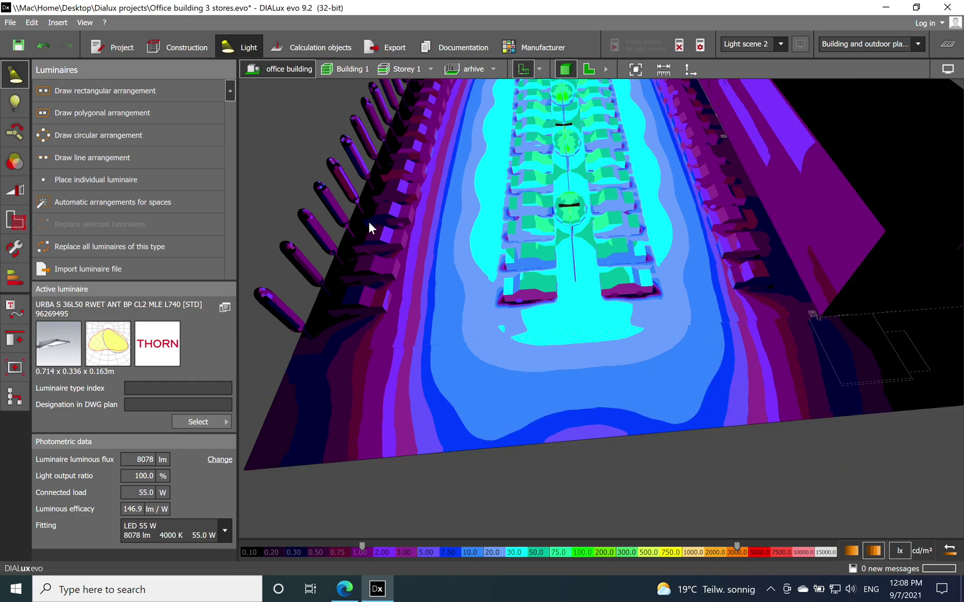
{"action": "right_click_drag", "start_coordinate": [538, 188], "coordinate": [533, 250]}
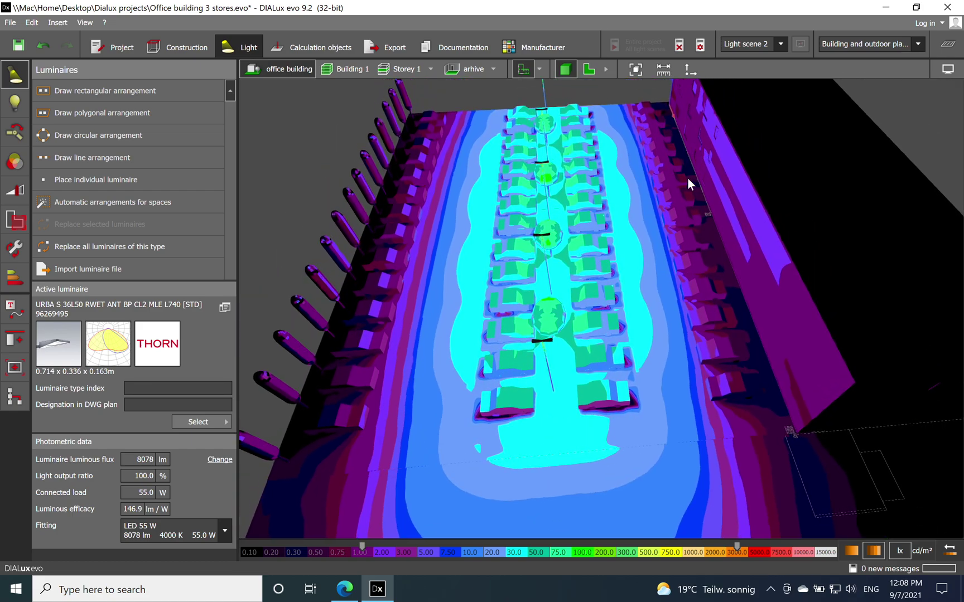
{"action": "mouse_move", "coordinate": [597, 248]}
{"action": "right_mouse_down"}
{"action": "mouse_move", "coordinate": [593, 229]}
{"action": "mouse_move", "coordinate": [582, 241]}
{"action": "mouse_move", "coordinate": [603, 247]}
{"action": "right_mouse_up"}
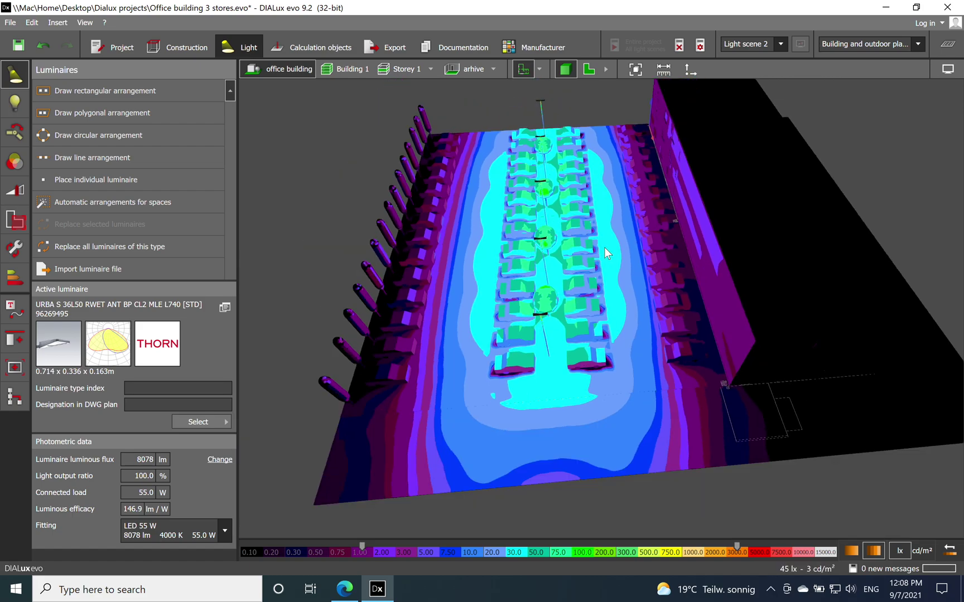
{"action": "right_click_drag", "start_coordinate": [535, 388], "coordinate": [541, 364]}
{"action": "scroll", "coordinate": [520, 227], "scroll_direction": "up", "scroll_amount": 6}
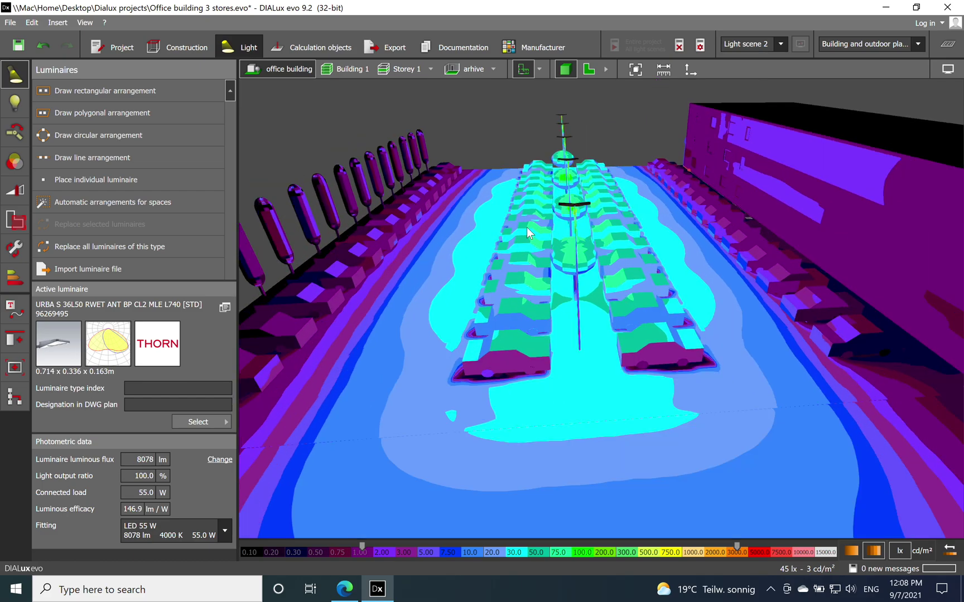
Step: Turn off the false colours and show the site with its calculated light distribution rendered realistically
{"action": "left_click", "coordinate": [948, 68]}
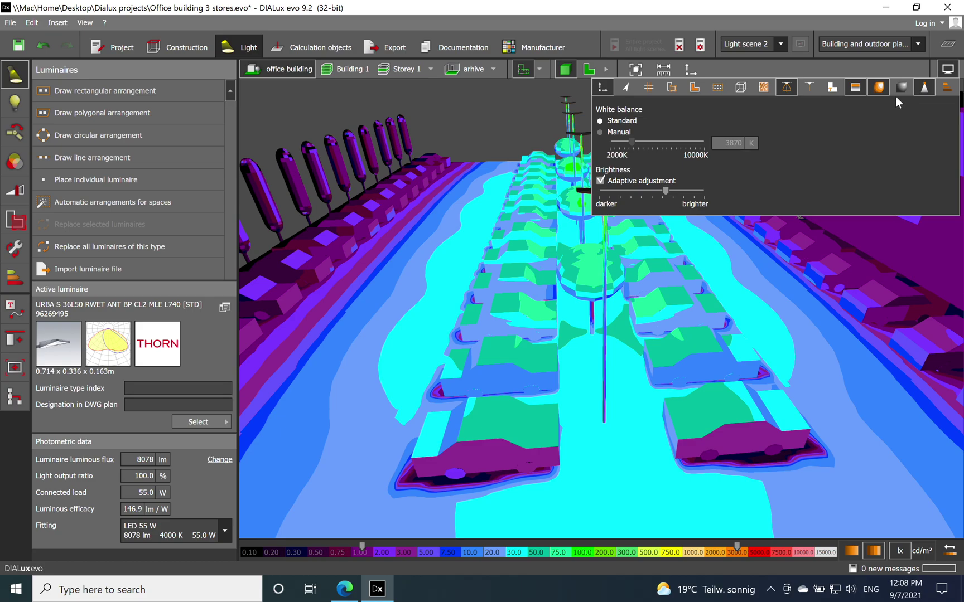
{"action": "left_click", "coordinate": [880, 90]}
{"action": "left_click", "coordinate": [901, 87]}
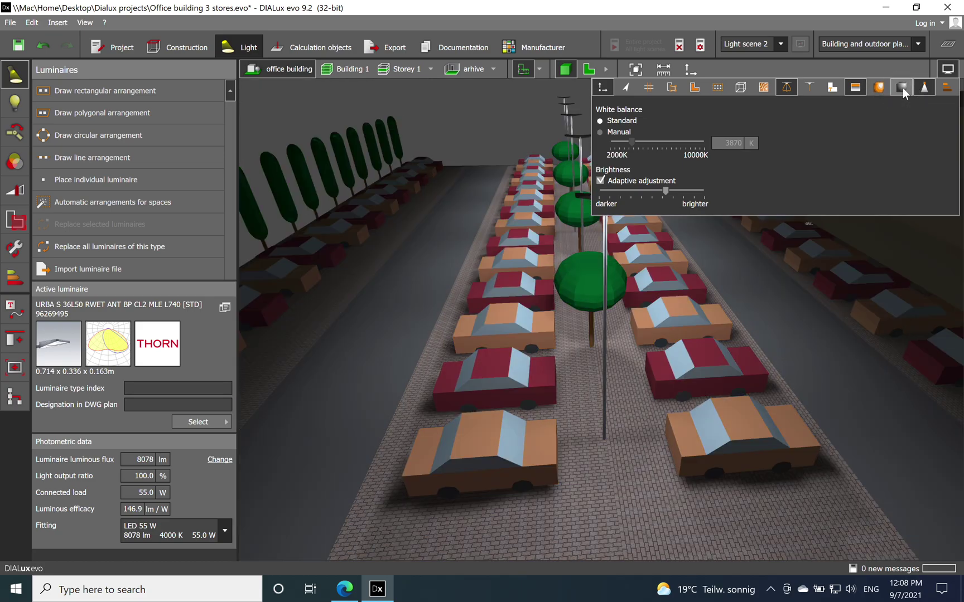
Step: Select the line of five Thorn URBA S luminaires on the building-facing side of the parking lot's lamp posts
{"action": "scroll", "coordinate": [468, 114], "scroll_direction": "down", "scroll_amount": 5}
{"action": "middle_click_drag", "start_coordinate": [464, 257], "coordinate": [684, 274]}
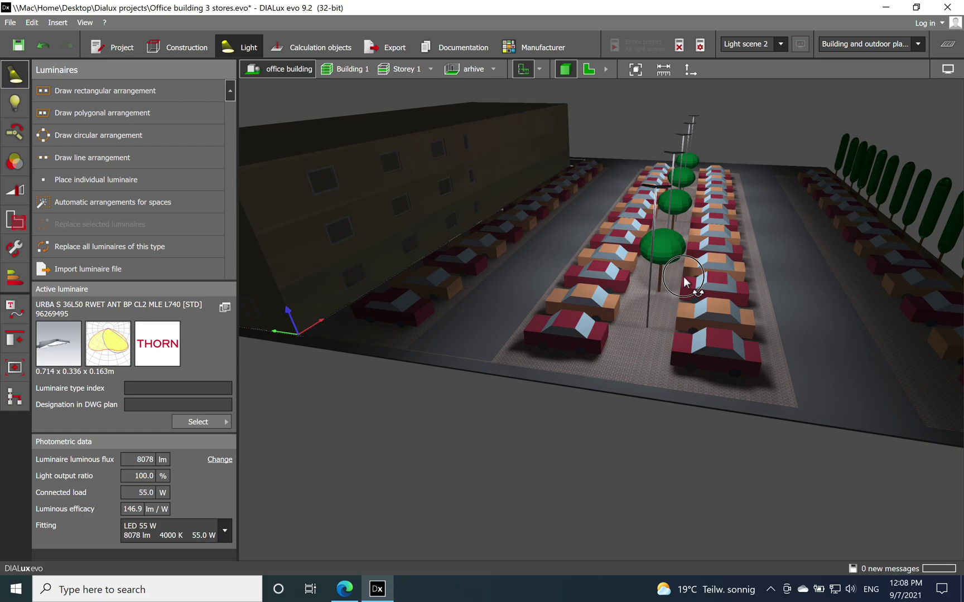
{"action": "middle_click_drag", "start_coordinate": [629, 330], "coordinate": [515, 227]}
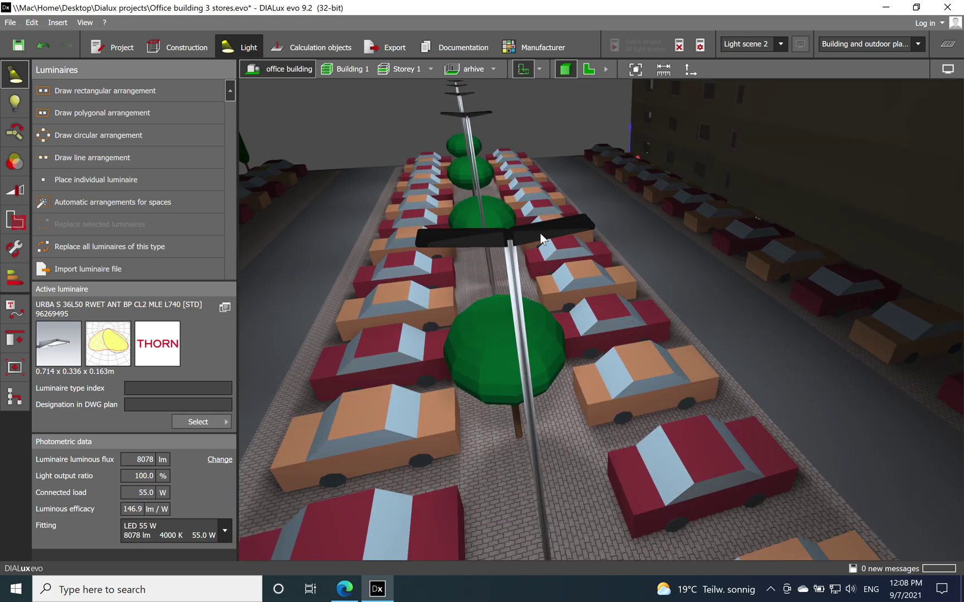
{"action": "left_click", "coordinate": [540, 234]}
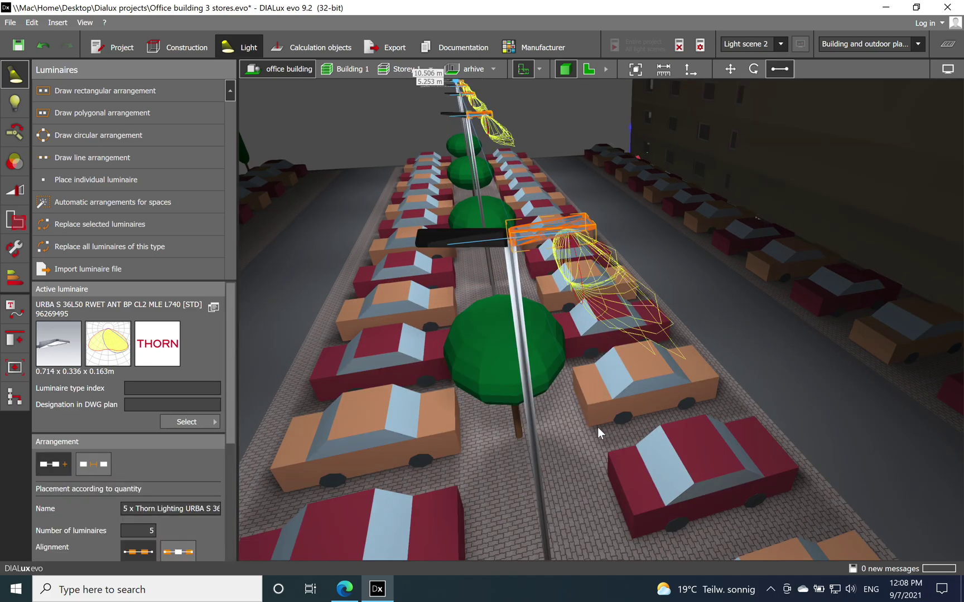
Step: Examine the selected luminaire line and the lit parking lot from several angles, and clear the selection
{"action": "middle_click_drag", "start_coordinate": [592, 467], "coordinate": [567, 397]}
{"action": "right_click_drag", "start_coordinate": [575, 430], "coordinate": [651, 408]}
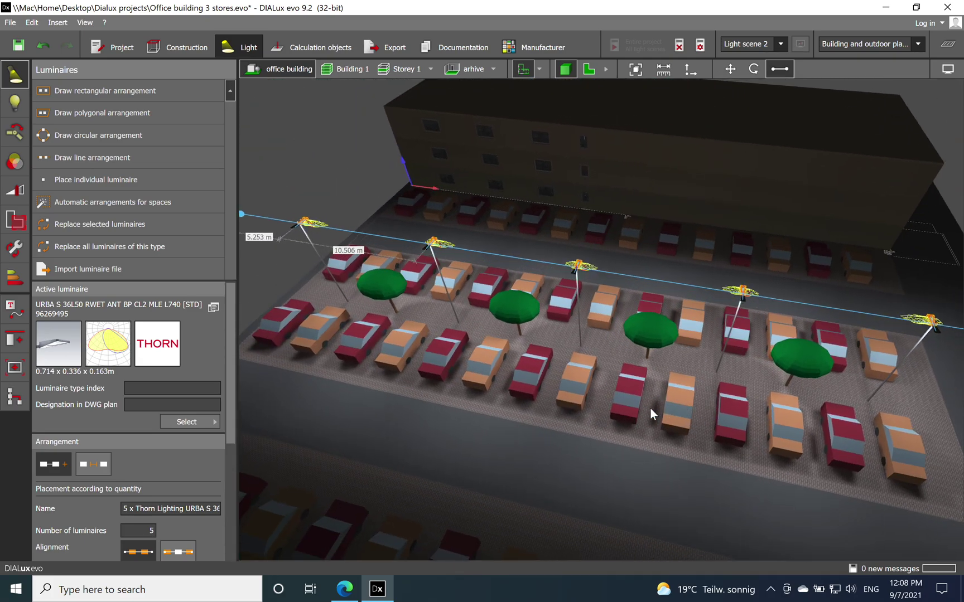
{"action": "middle_click_drag", "start_coordinate": [450, 389], "coordinate": [564, 219]}
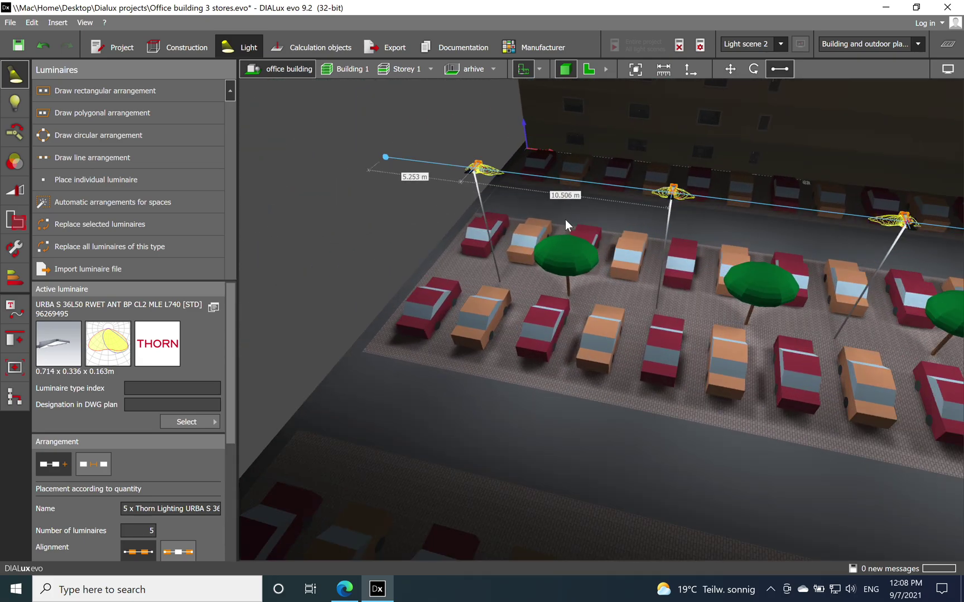
{"action": "scroll", "coordinate": [573, 201], "scroll_direction": "down", "scroll_amount": 3}
{"action": "scroll", "coordinate": [492, 234], "scroll_direction": "down", "scroll_amount": 3}
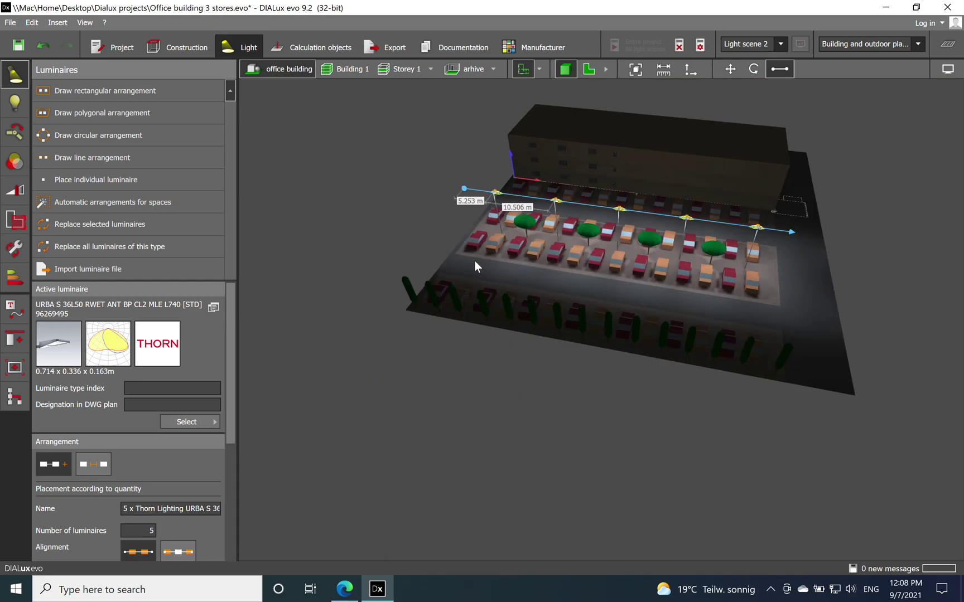
{"action": "right_click_drag", "start_coordinate": [727, 290], "coordinate": [607, 234]}
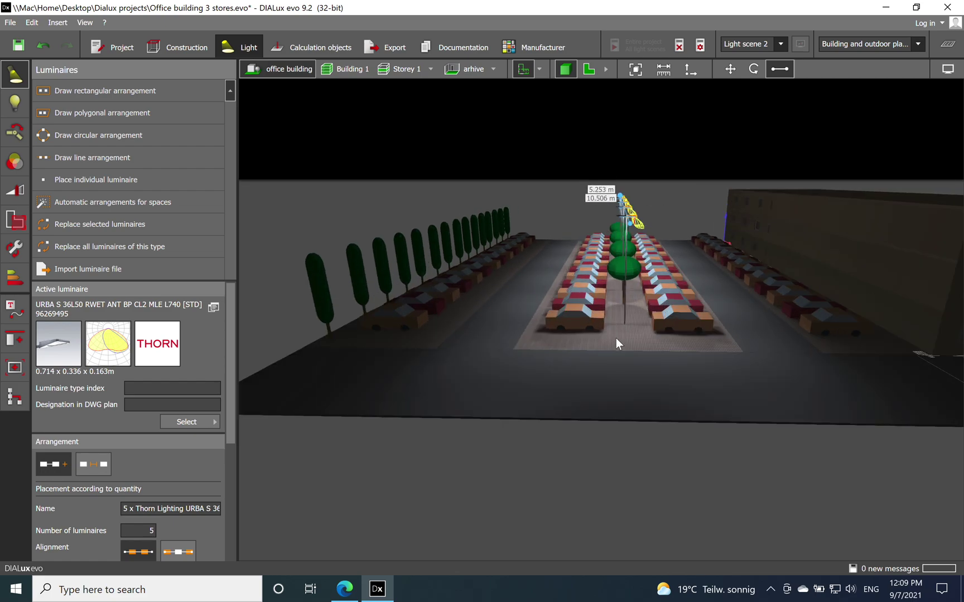
{"action": "right_click_drag", "start_coordinate": [591, 362], "coordinate": [607, 382]}
{"action": "scroll", "coordinate": [508, 260], "scroll_direction": "down", "scroll_amount": 3}
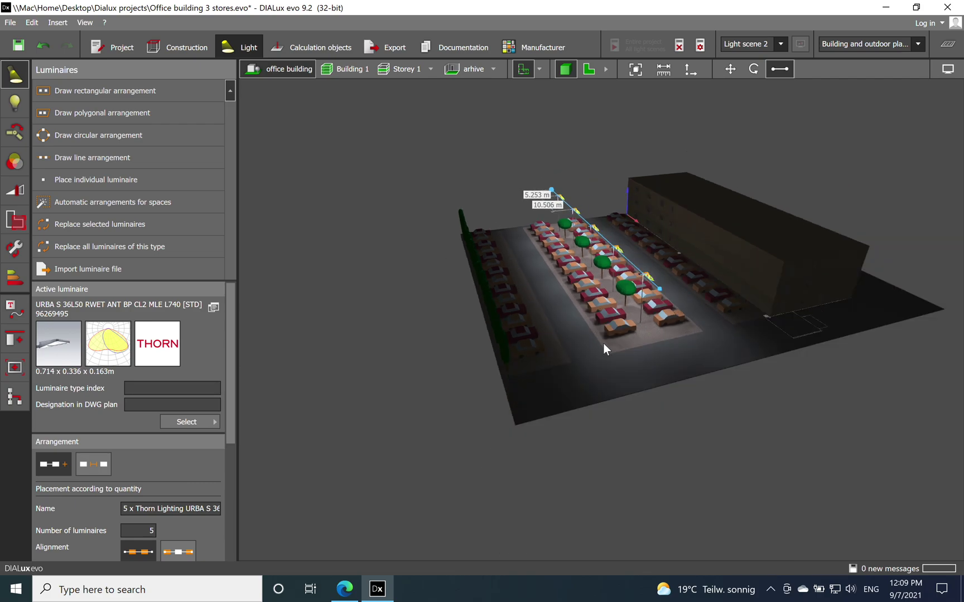
{"action": "scroll", "coordinate": [640, 295], "scroll_direction": "up", "scroll_amount": 3}
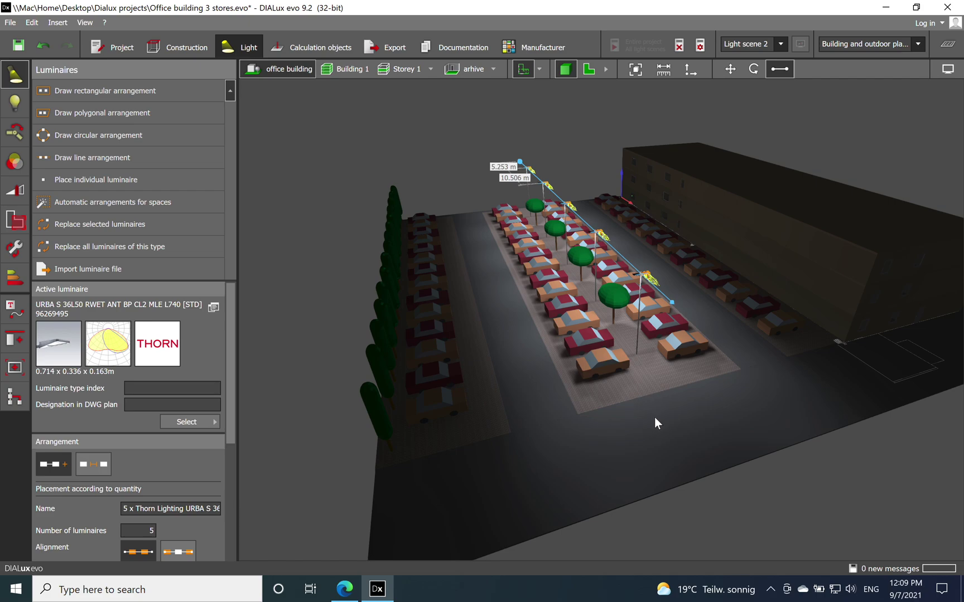
{"action": "left_click", "coordinate": [717, 421]}
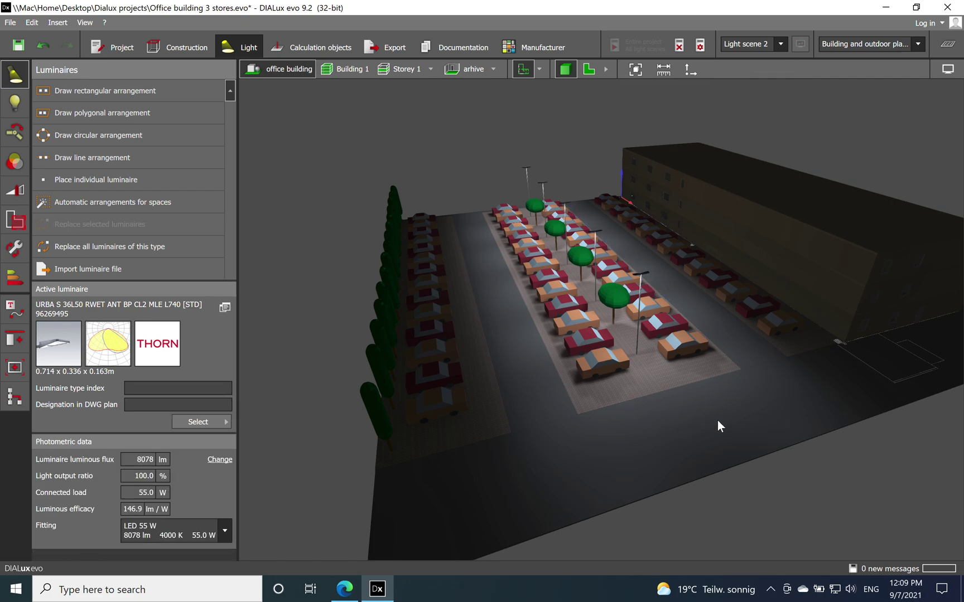